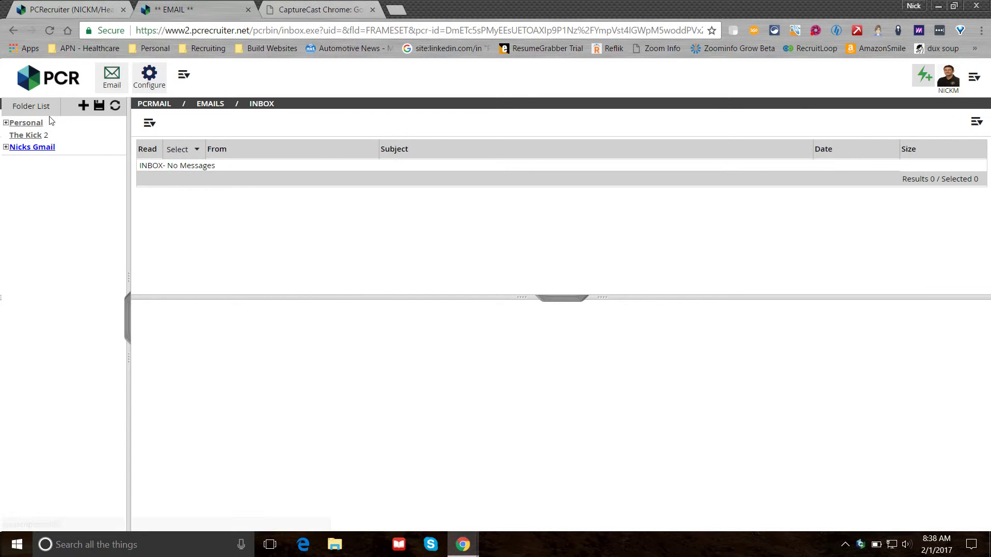
# Expand the Gmail account in the folder list to view its mail folders.
pyautogui.click(6, 147)
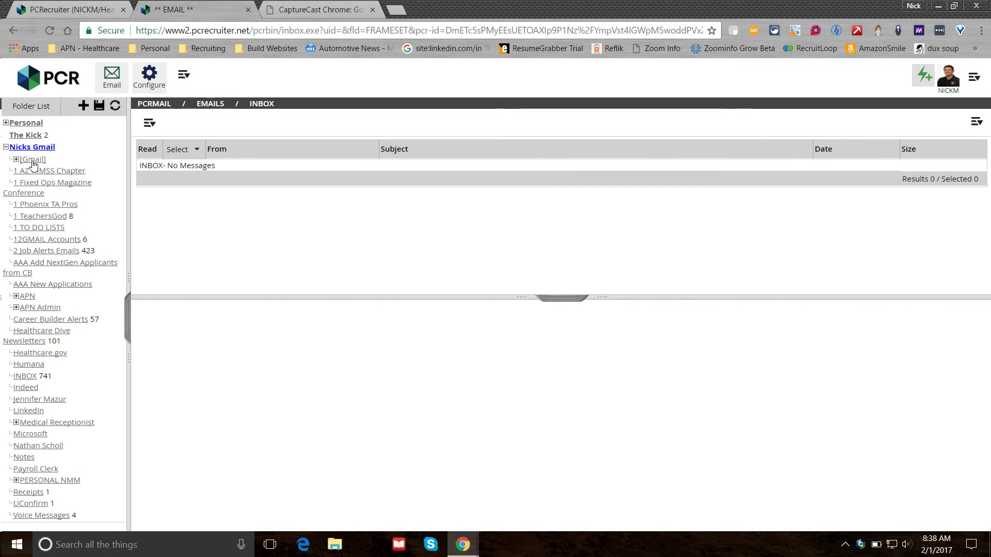
pyautogui.click(5, 147)
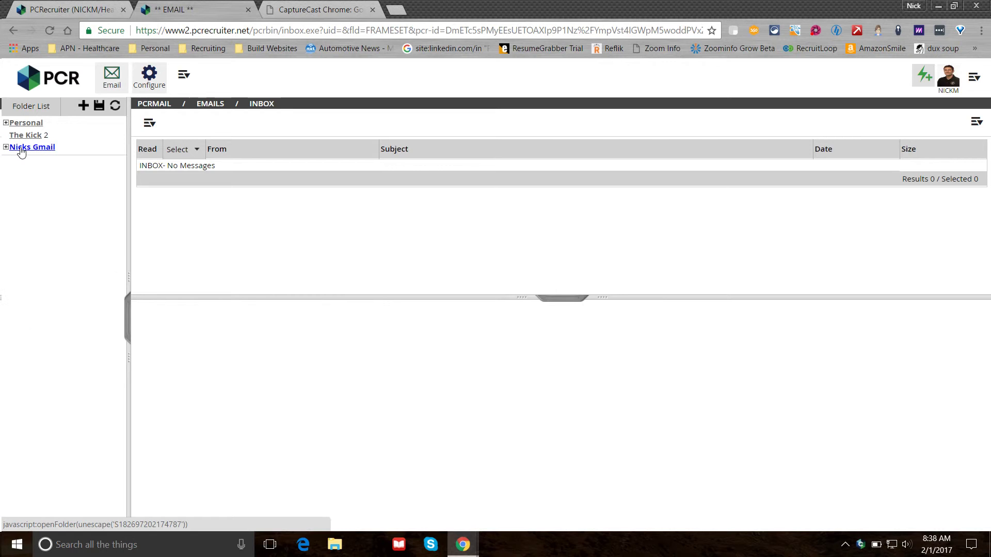
pyautogui.click(8, 147)
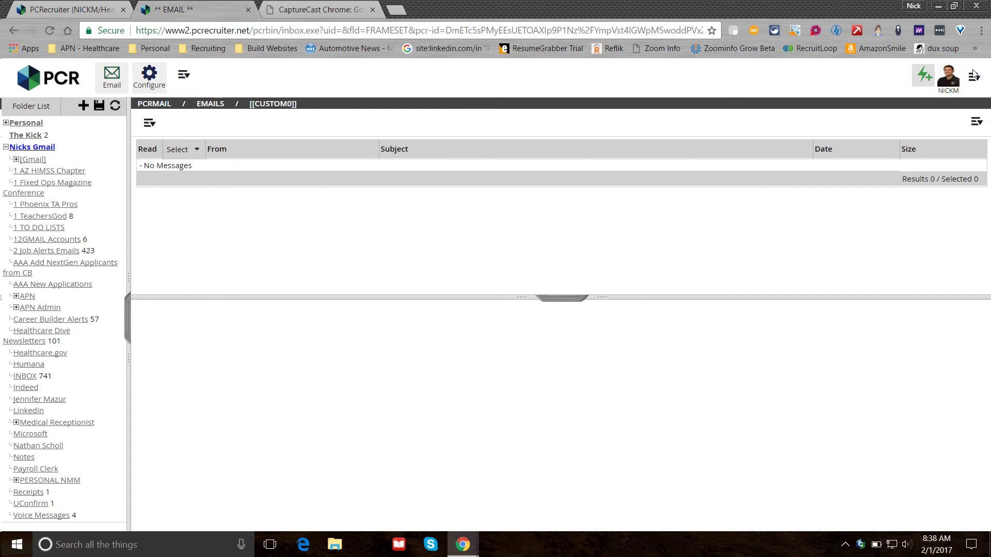
# Start composing a new email from the mailbox actions.
pyautogui.click(955, 75)
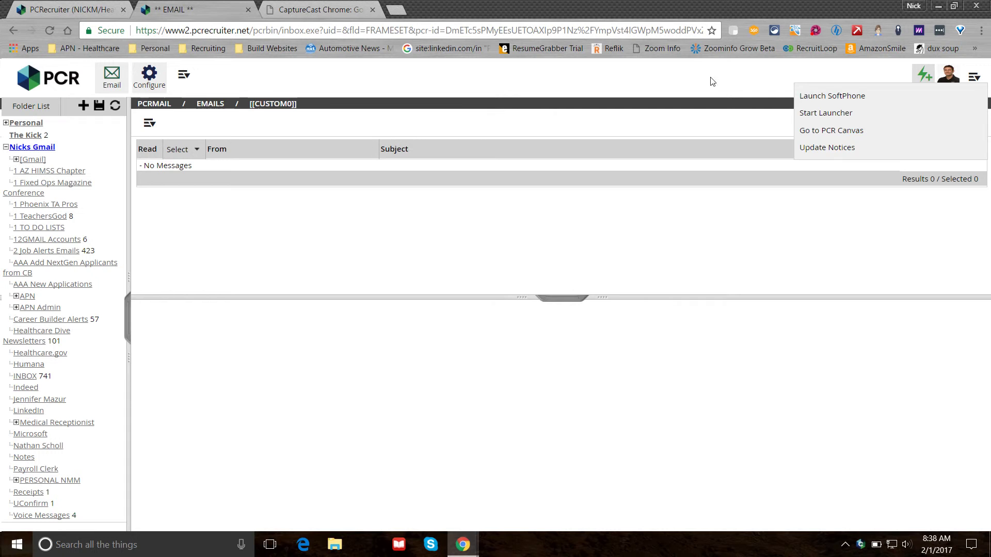
pyautogui.click(976, 121)
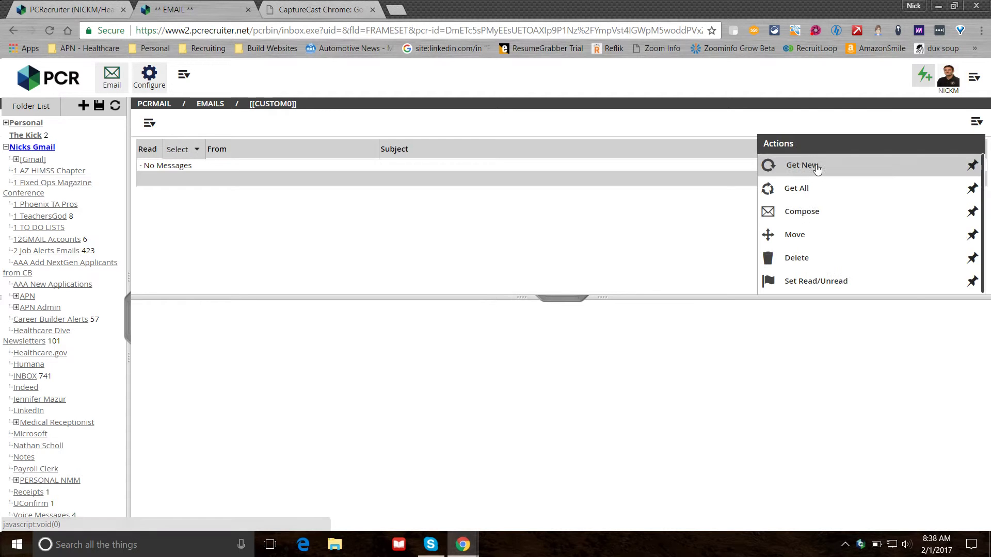
pyautogui.click(812, 214)
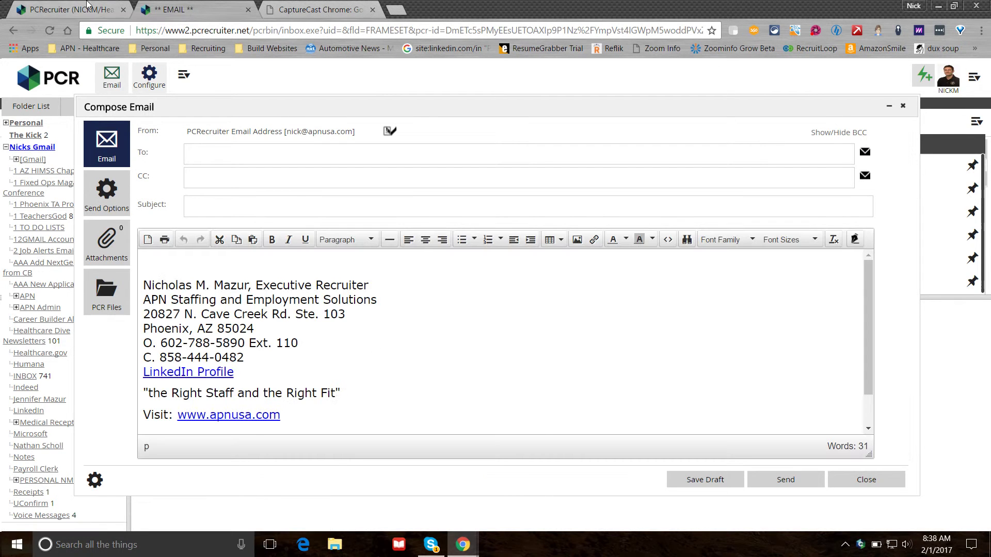
# Switch to the main PCRecruiter page and open the Name letters list under the system's Form Letters.
pyautogui.click(80, 6)
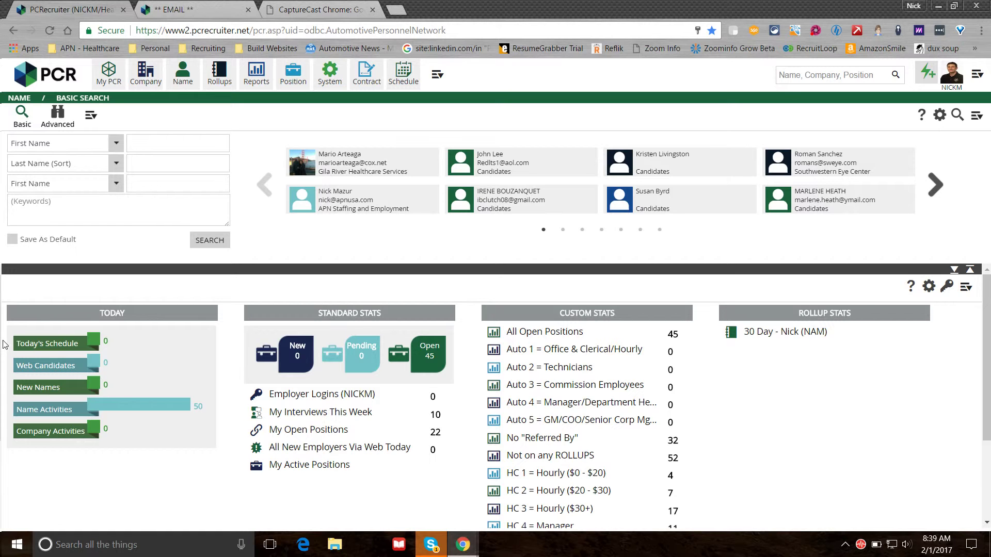
pyautogui.scroll(-1, 103, 371)
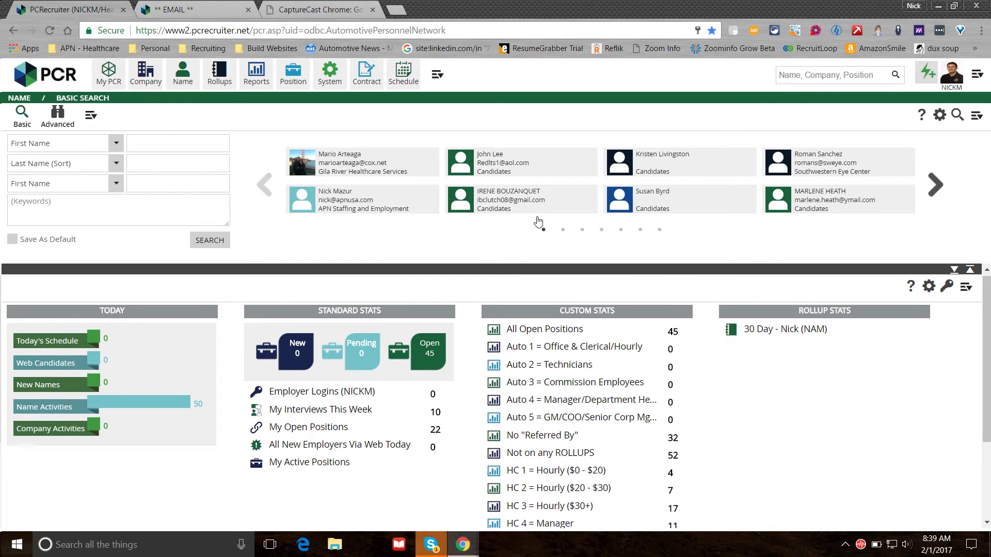
pyautogui.scroll(-1, 2, 397)
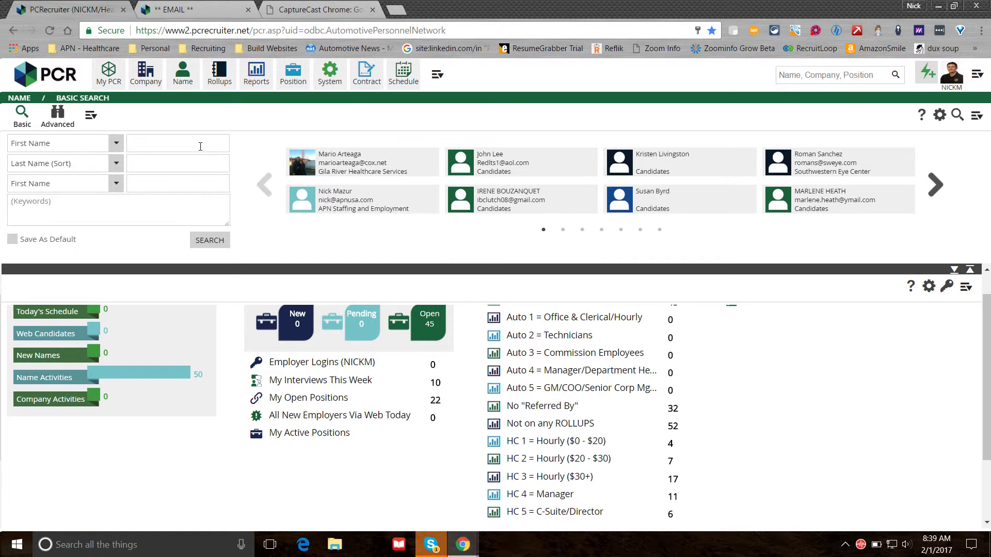
pyautogui.click(330, 81)
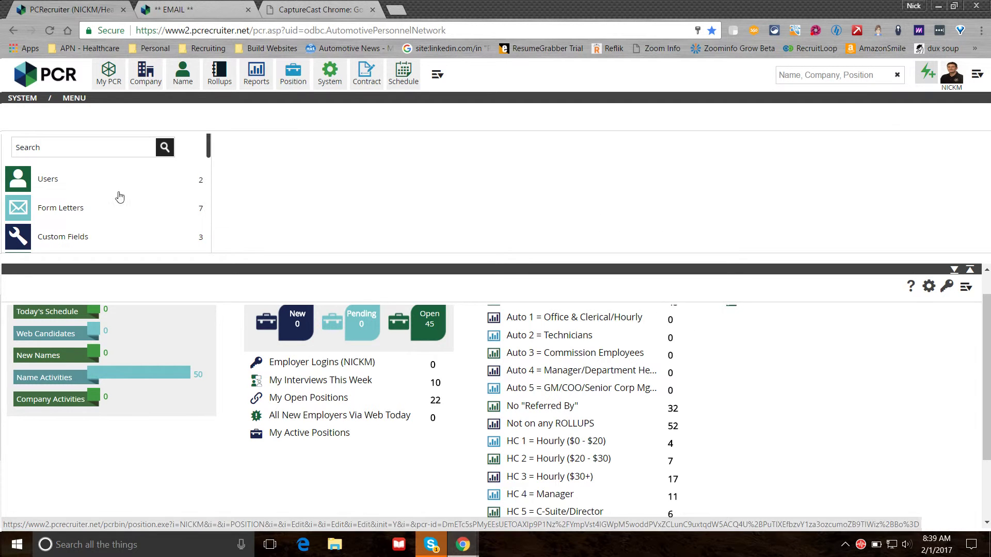
pyautogui.click(74, 207)
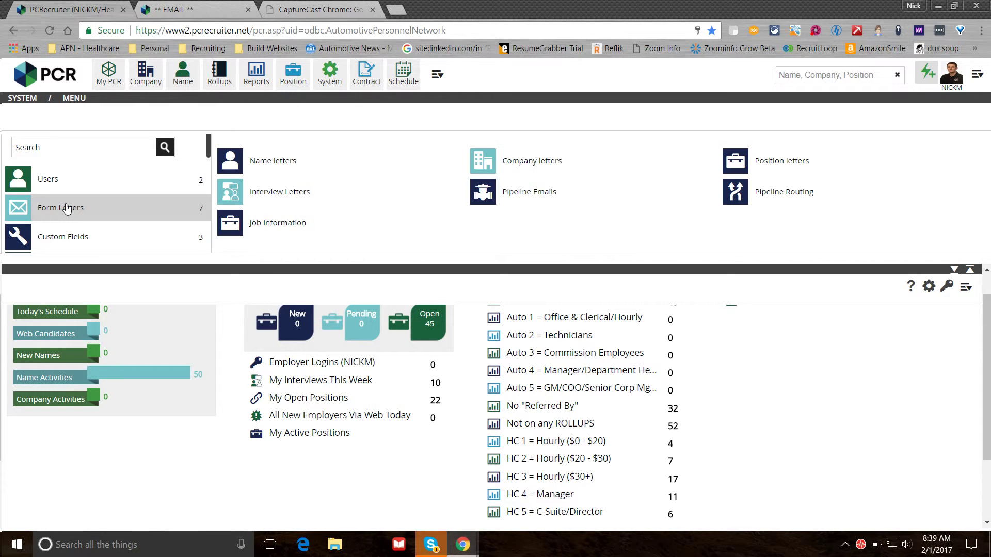
pyautogui.click(251, 163)
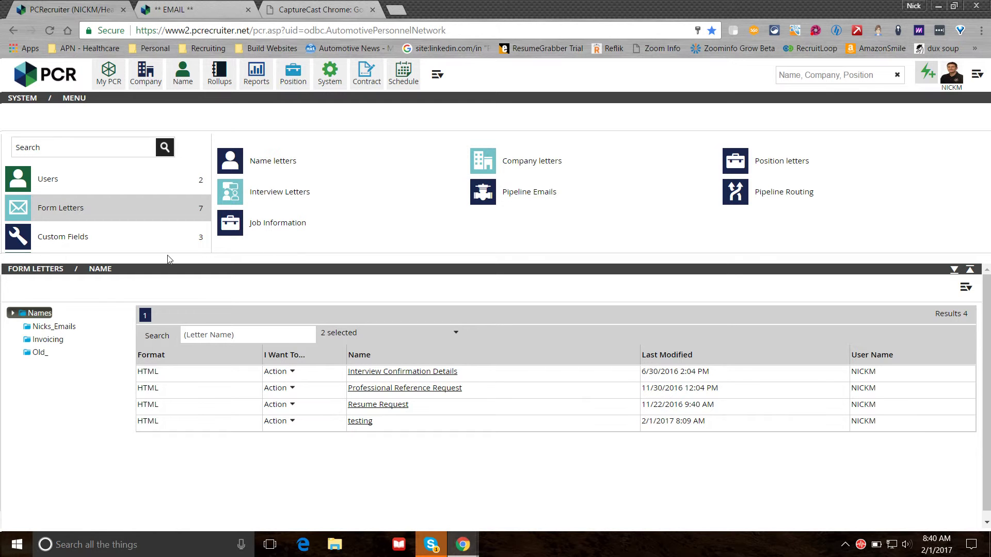
# Add a new name form letter and name it "Resume Request".
pyautogui.click(963, 291)
pyautogui.click(871, 336)
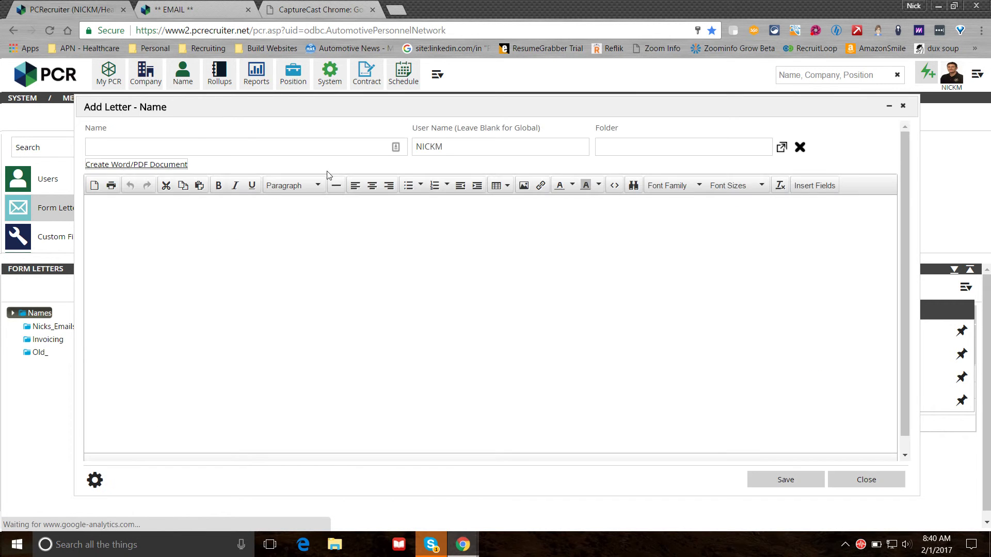
pyautogui.click(214, 149)
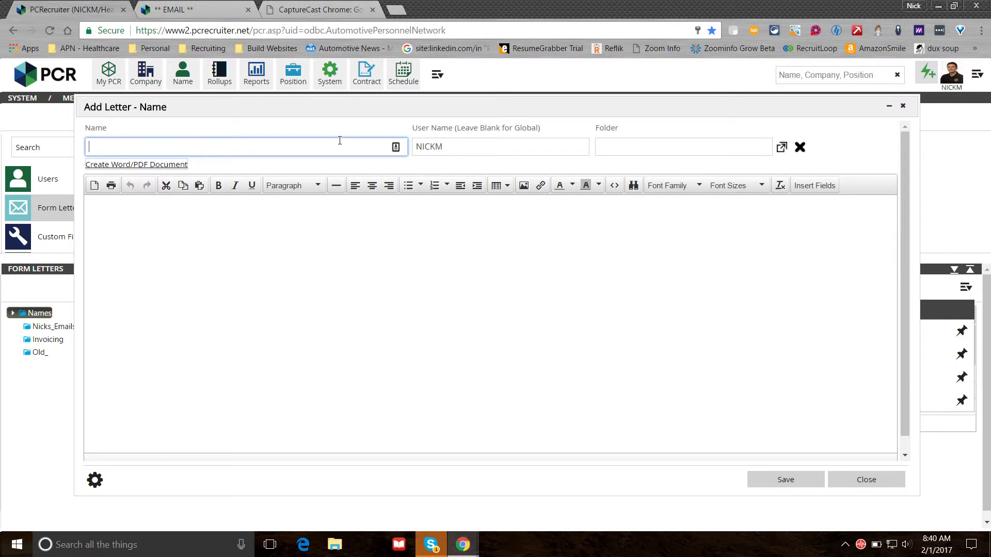
pyautogui.write('Resume Request')
# Replace the letter's assigned user name with a colleague's user name.
pyautogui.click(466, 151)
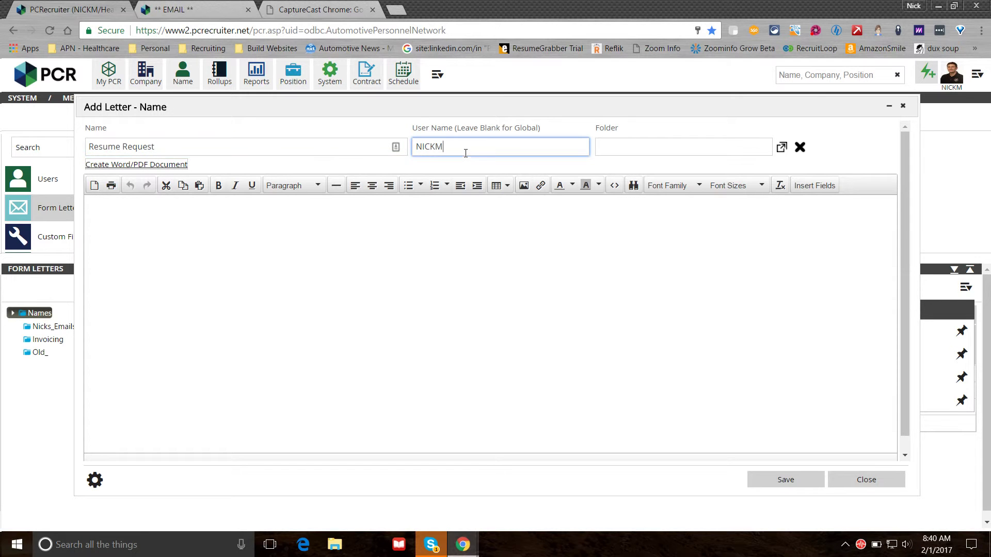
pyautogui.doubleClick(464, 150)
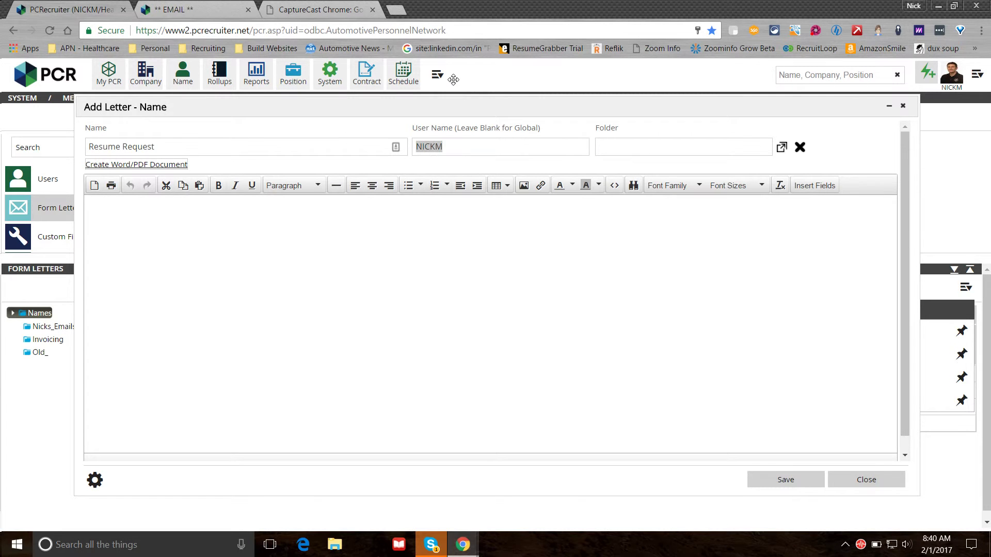
pyautogui.moveTo(454, 104); pyautogui.dragTo(452, 81)
pyautogui.click(475, 117)
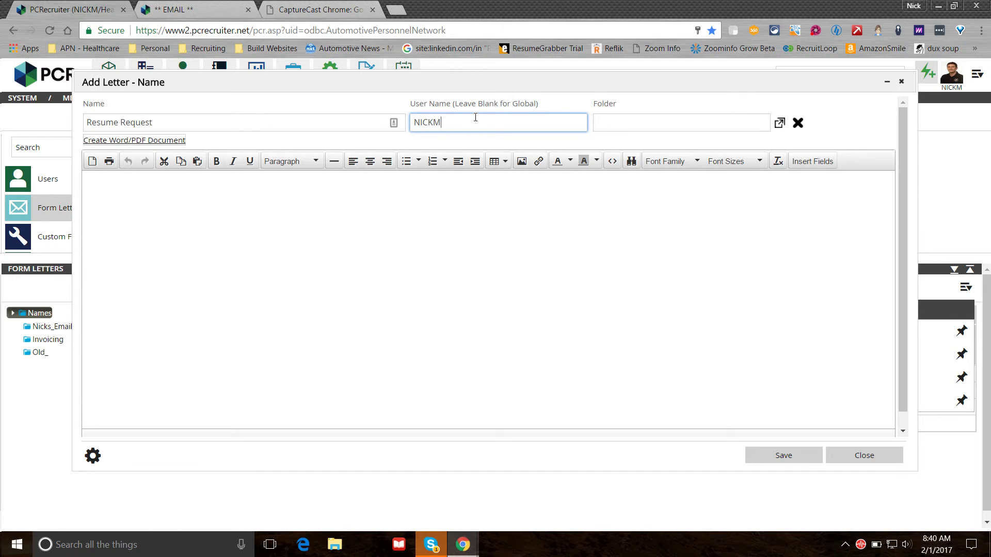
pyautogui.moveTo(474, 119); pyautogui.dragTo(403, 114)
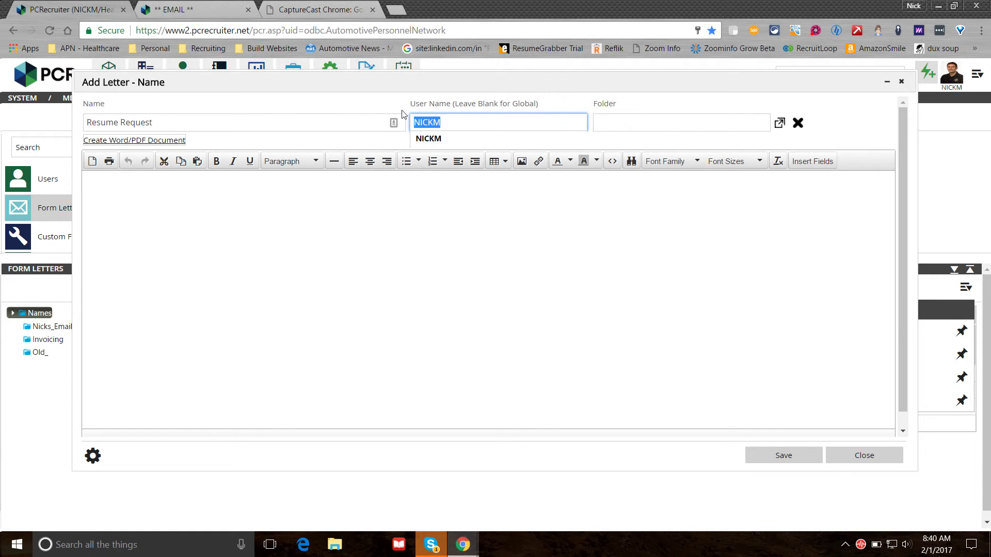
pyautogui.write('chrisd')
pyautogui.press('Tab')
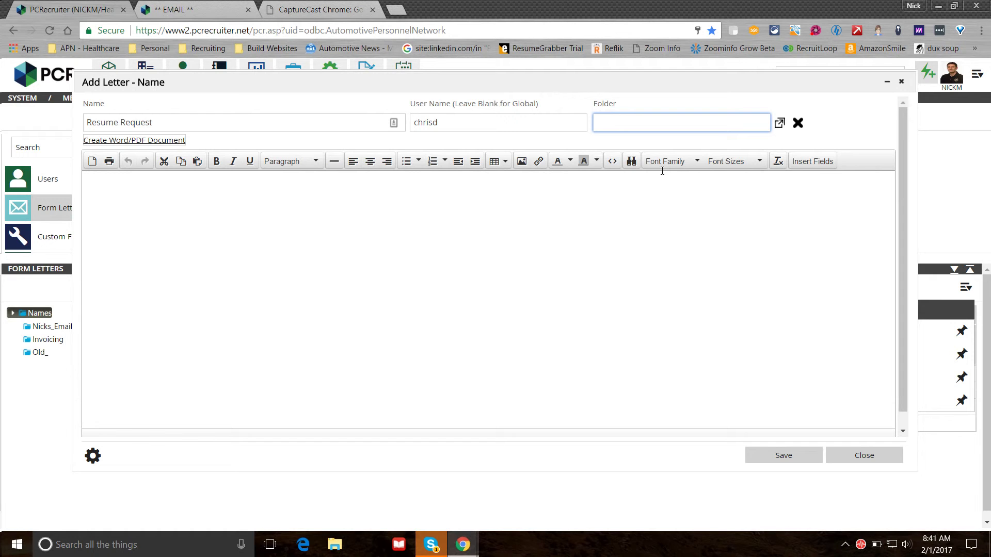
# Write the letter body: "Hi" followed by the Name.First_Name merge field and a comma, and on a new line "Please send me your resume.".
pyautogui.click(470, 312)
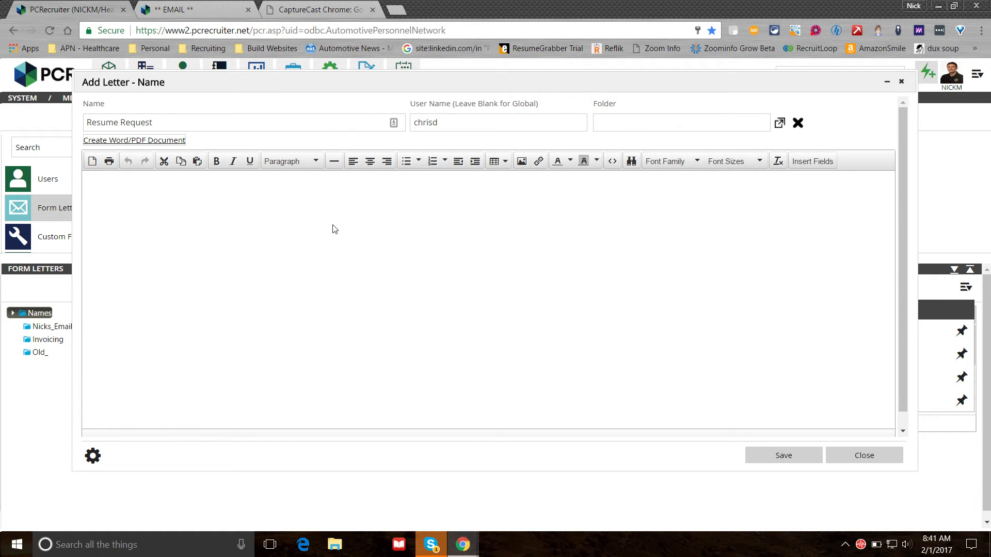
pyautogui.write('Hi')
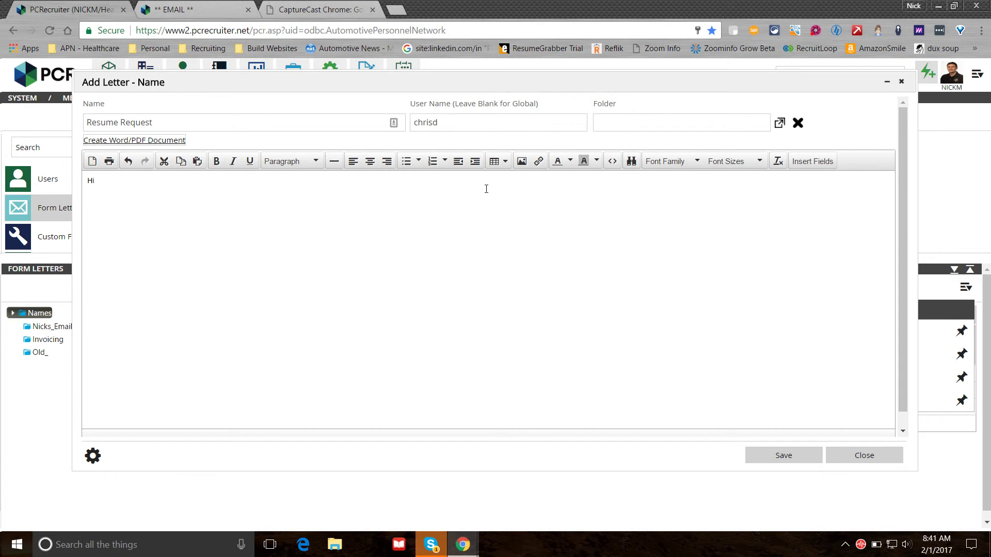
pyautogui.click(814, 162)
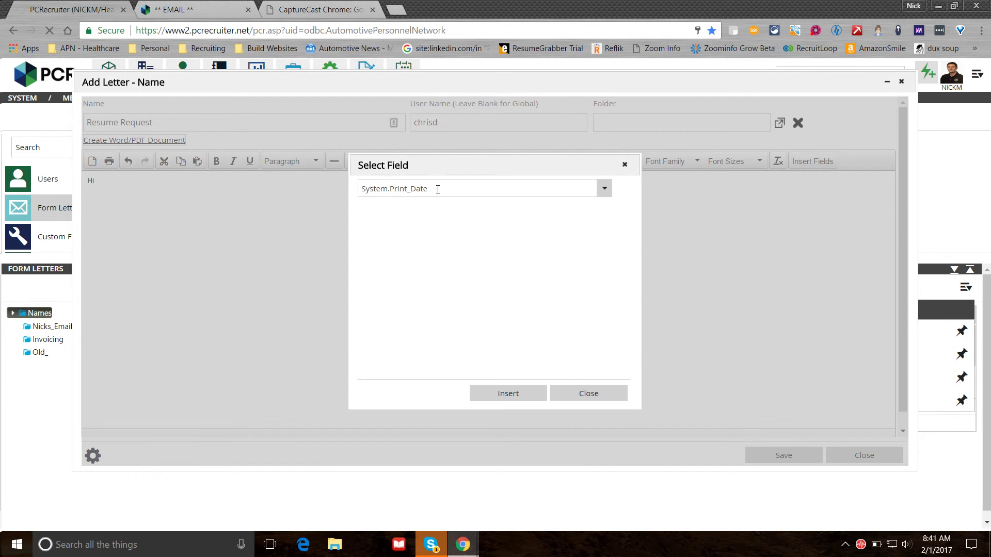
pyautogui.click(438, 189)
pyautogui.write('first')
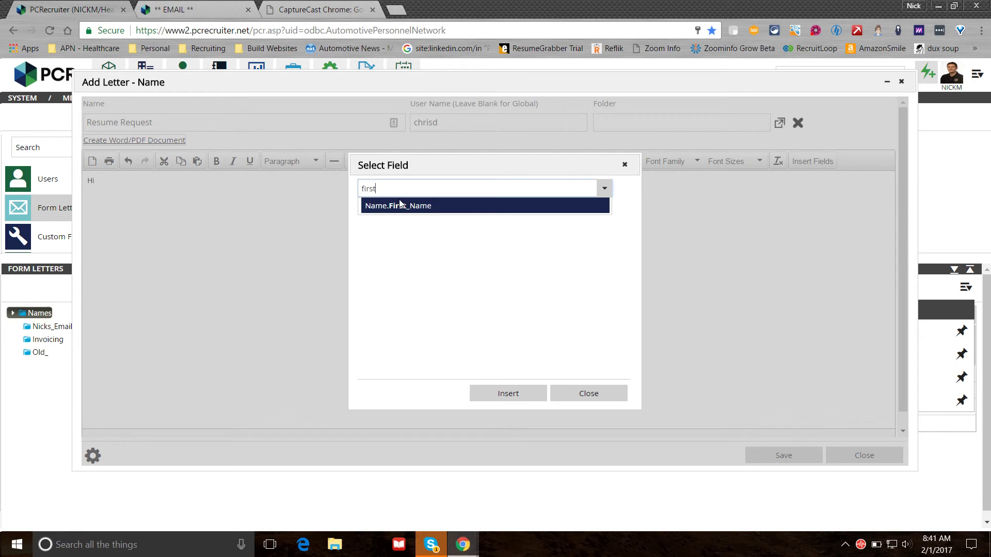
pyautogui.click(400, 205)
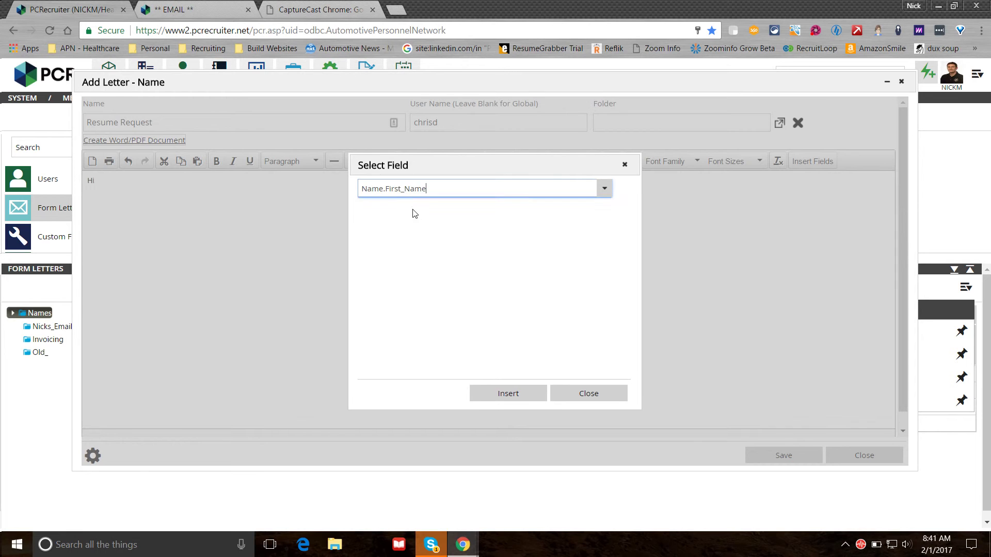
pyautogui.click(514, 393)
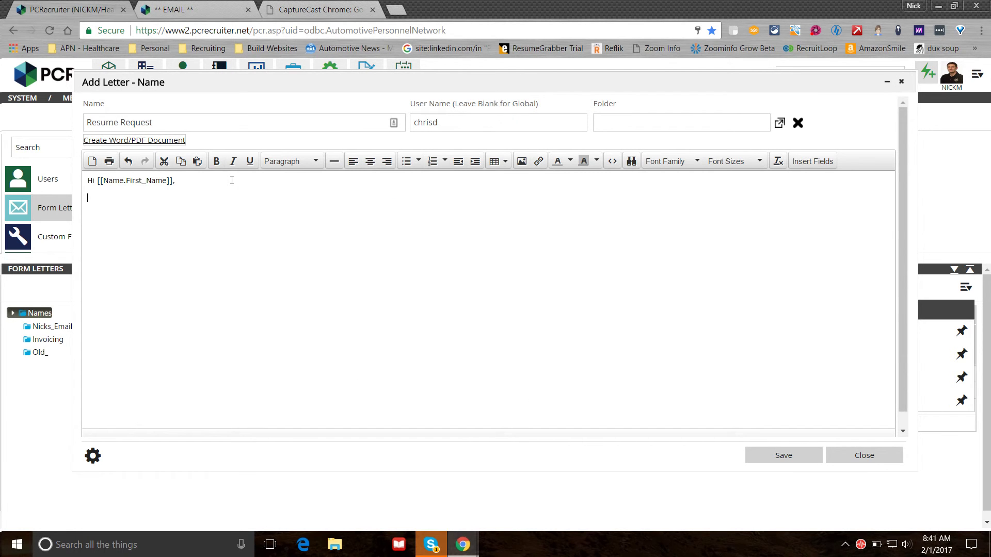
pyautogui.write('Please send me your re')
pyautogui.write('.')
# Copy the full signature block from the open email draft and paste it below the letter's text.
pyautogui.click(212, 9)
pyautogui.moveTo(317, 439); pyautogui.dragTo(139, 274)
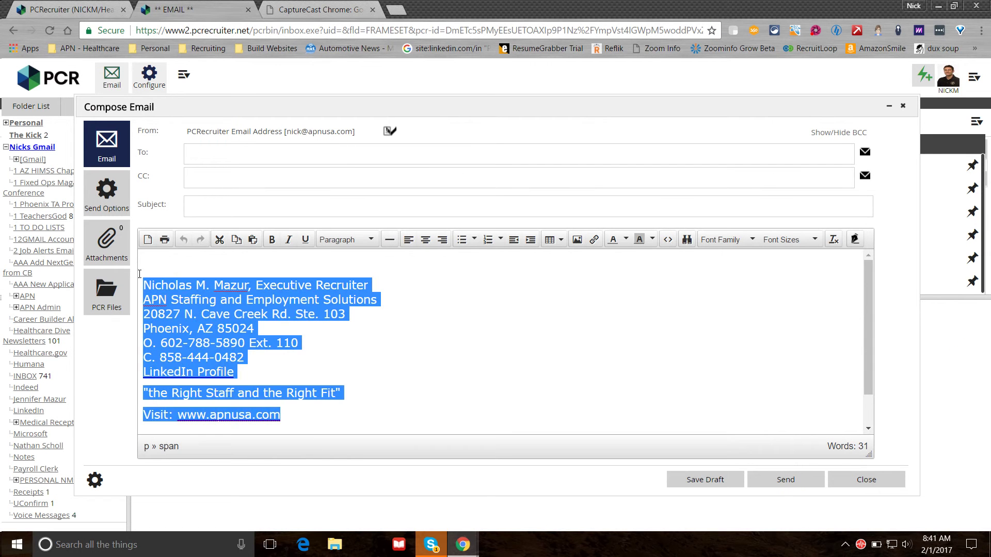
pyautogui.rightClick(162, 289)
pyautogui.click(214, 316)
pyautogui.click(73, 9)
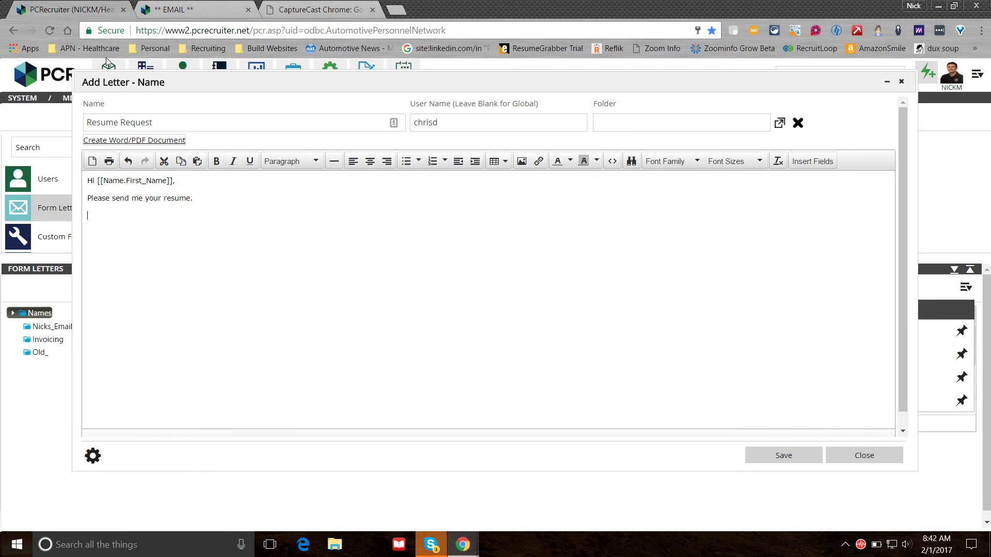
pyautogui.rightClick(106, 217)
pyautogui.click(192, 294)
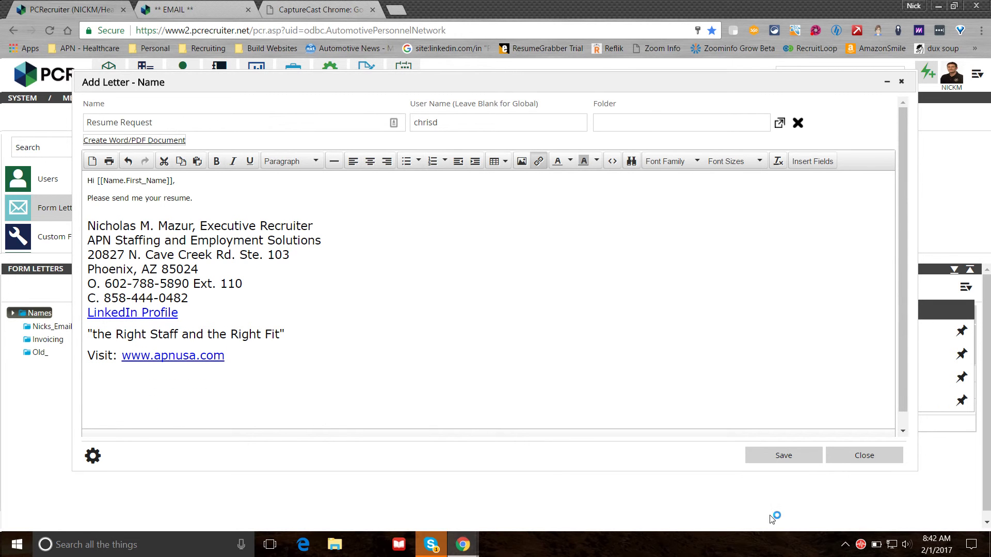
# Save the form letter under the unique name "Resume Request2" and close it.
pyautogui.click(767, 462)
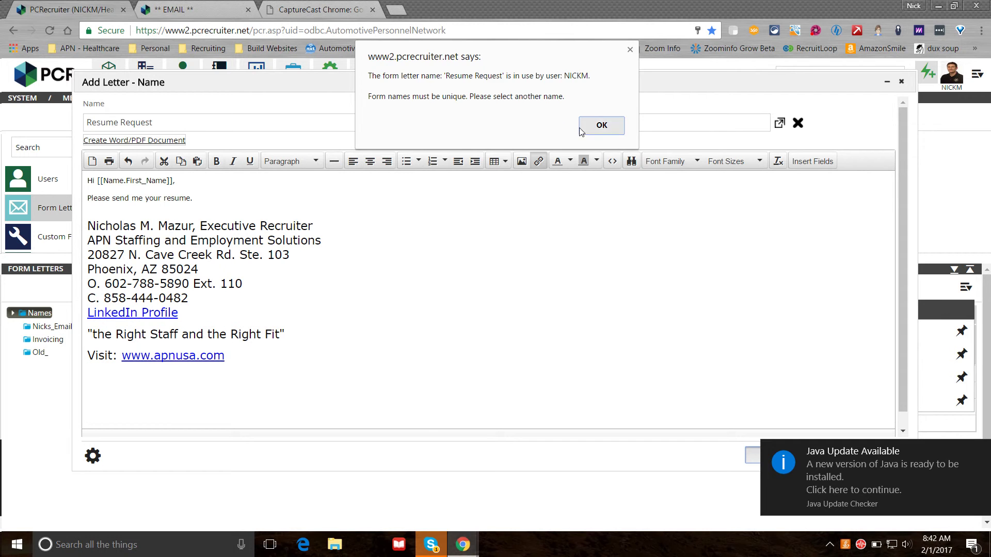
pyautogui.click(598, 125)
pyautogui.write('2')
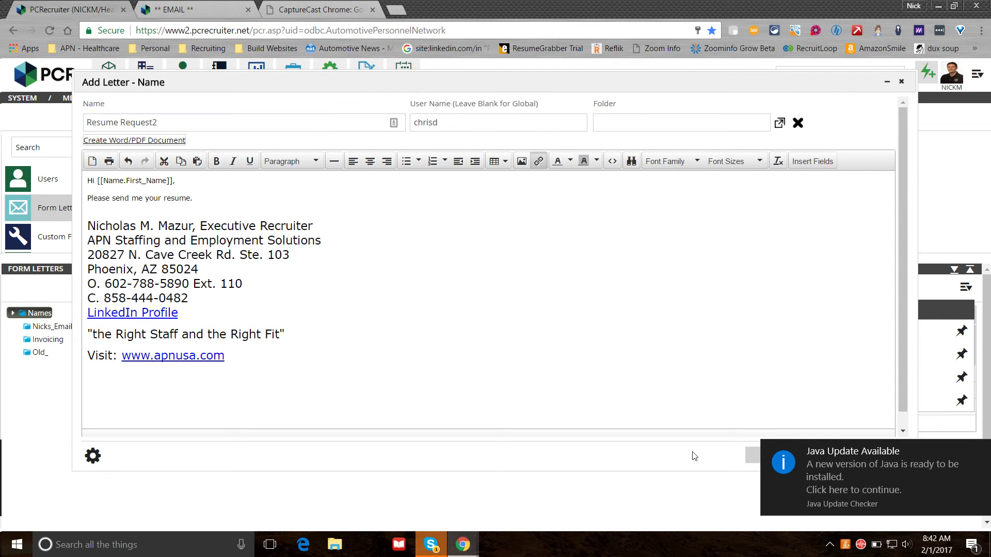
pyautogui.click(695, 455)
pyautogui.click(803, 457)
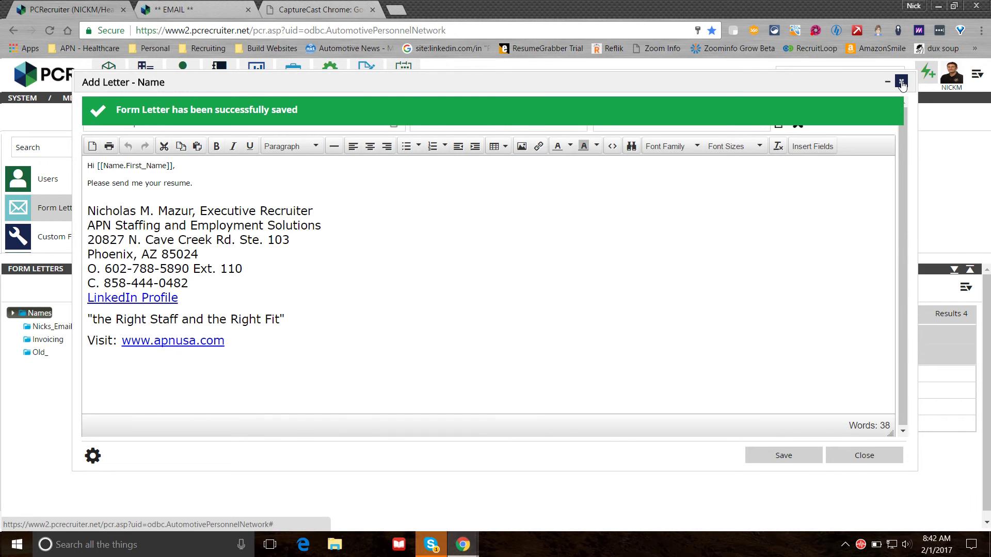
pyautogui.click(903, 83)
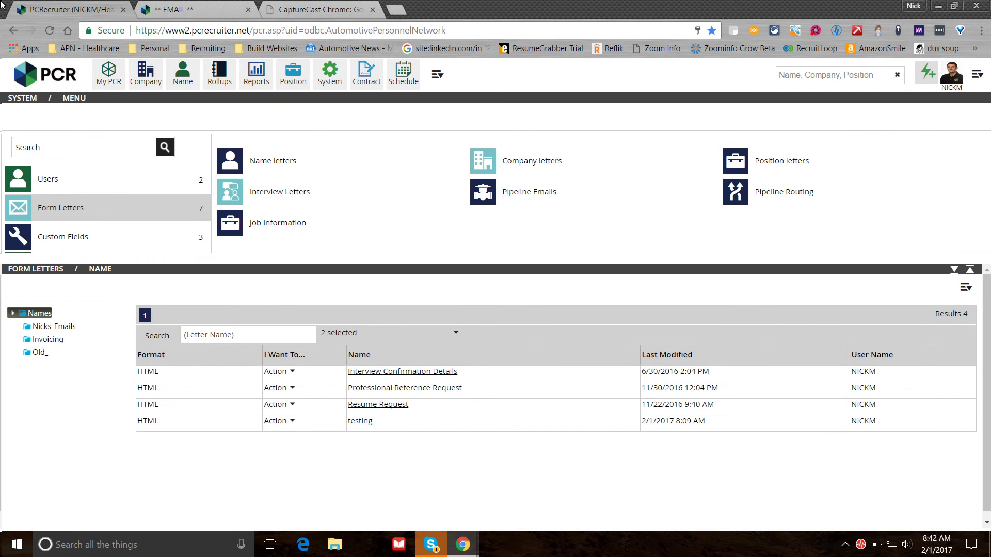
# Search the name records by the beginnings of the contact's first and last names.
pyautogui.click(173, 81)
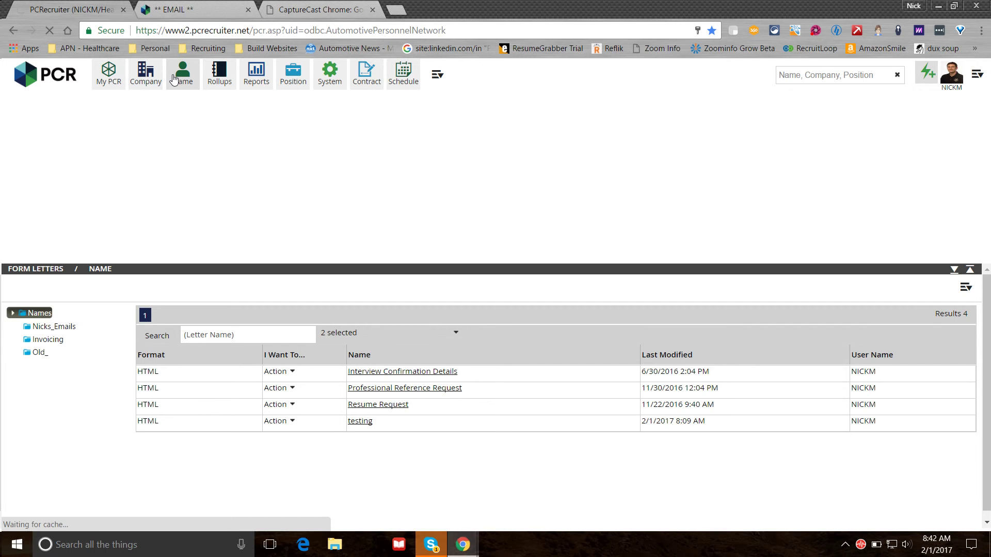
pyautogui.write('nic')
pyautogui.press('Tab')
pyautogui.write('m')
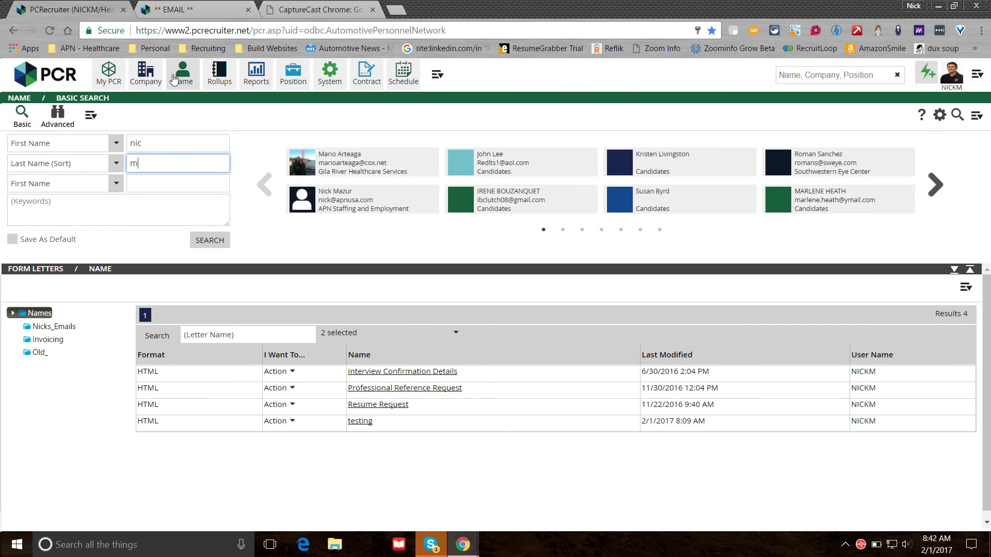
pyautogui.write('az')
pyautogui.press('Return')
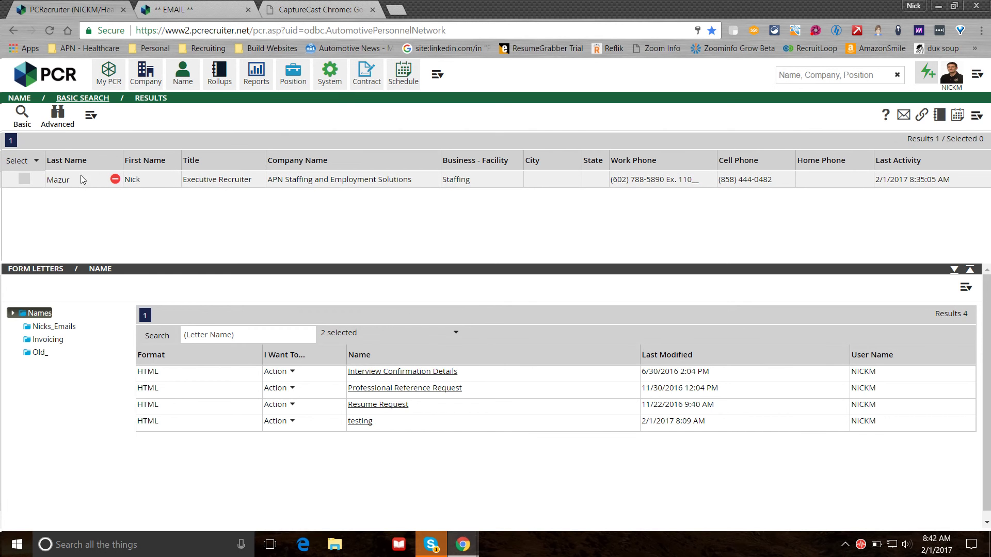
# Open the found contact's record and start an email to their work address from the "Resume Request" form letter.
pyautogui.click(60, 180)
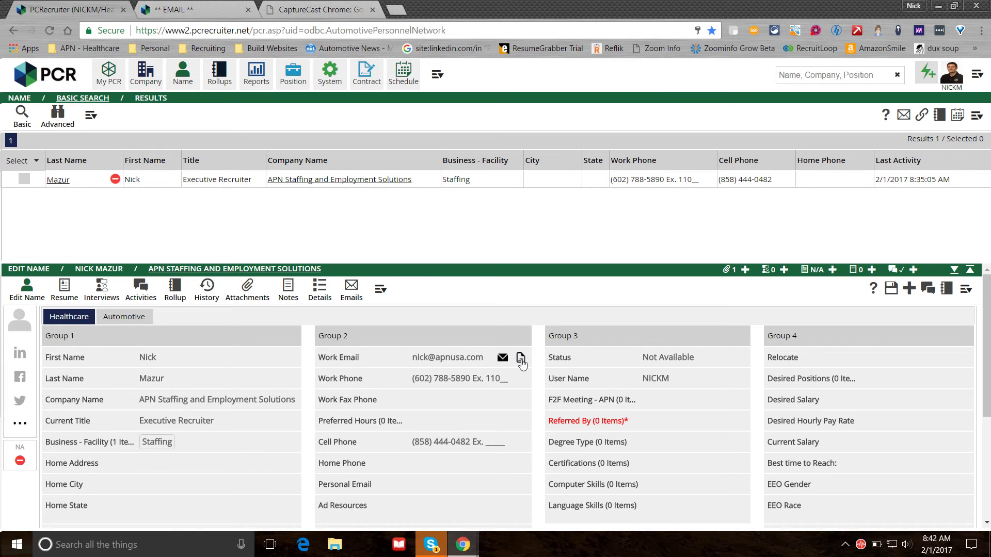
pyautogui.click(521, 358)
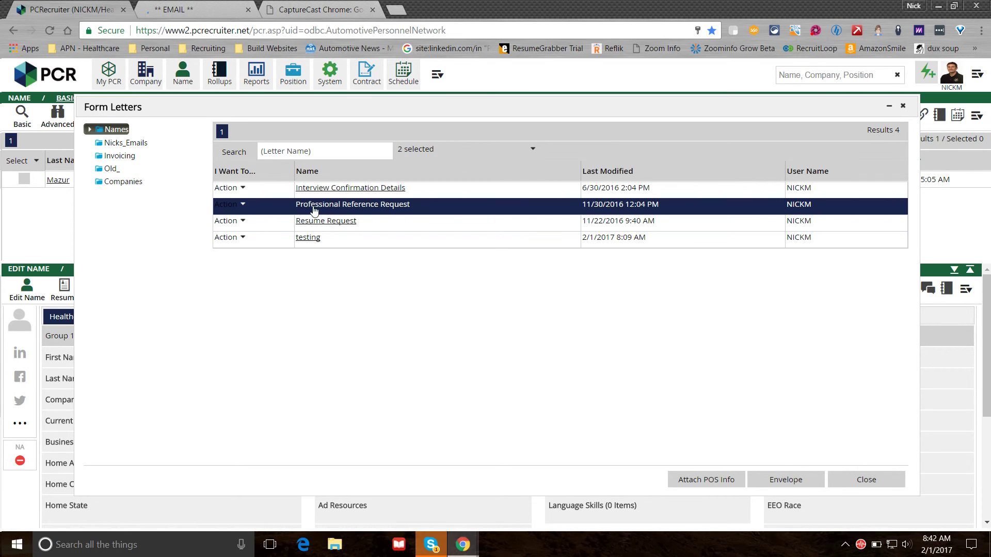
pyautogui.click(237, 222)
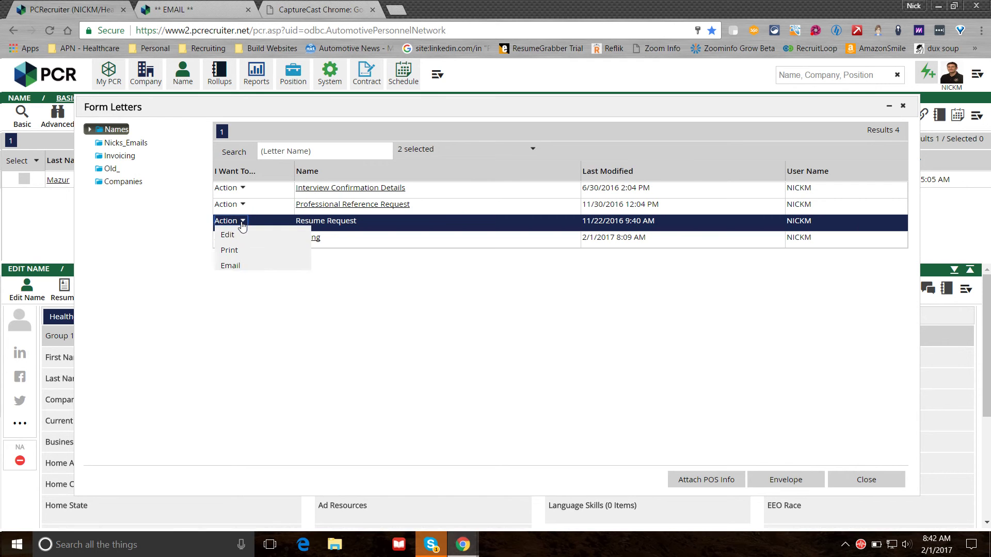
pyautogui.click(237, 267)
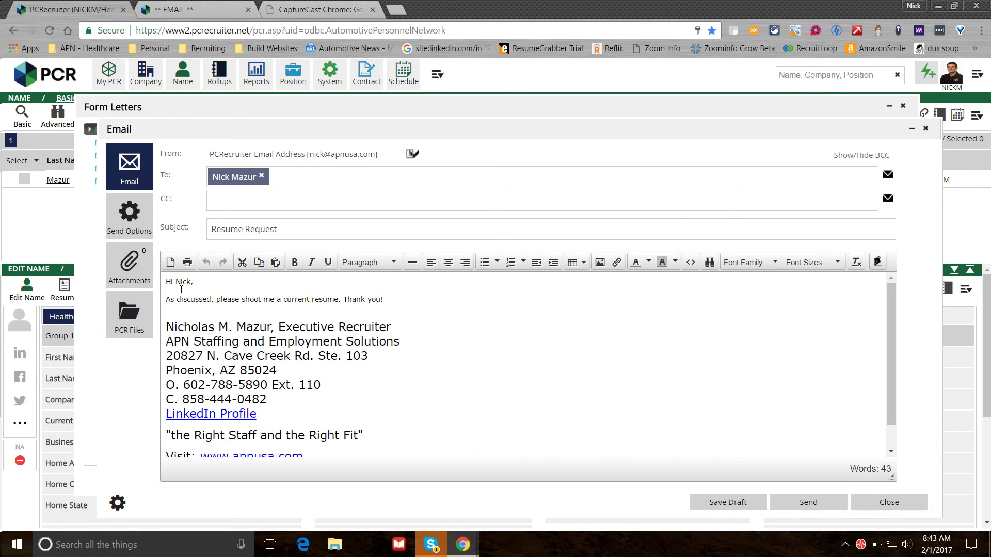
# Check the merged first name in the greeting and the subject line of the resume request email, and close it without sending.
pyautogui.moveTo(176, 284); pyautogui.dragTo(190, 285)
pyautogui.moveTo(277, 229); pyautogui.dragTo(208, 229)
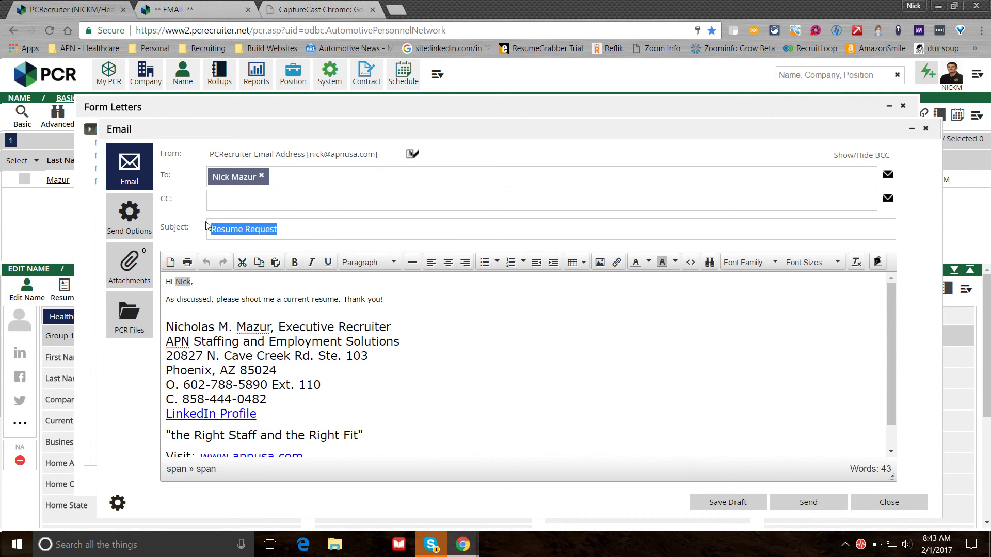
pyautogui.click(232, 229)
pyautogui.press('Tab')
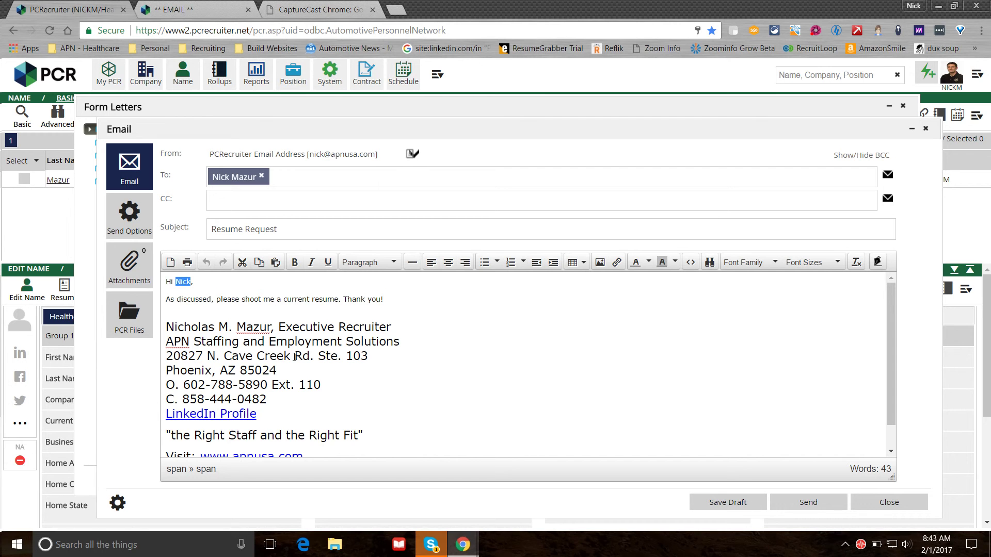
pyautogui.click(401, 290)
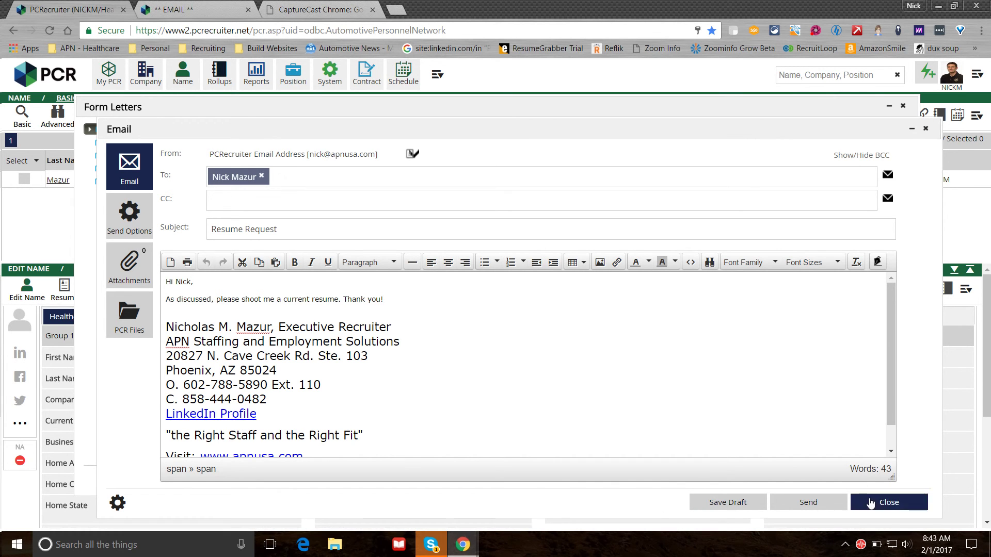
pyautogui.click(878, 503)
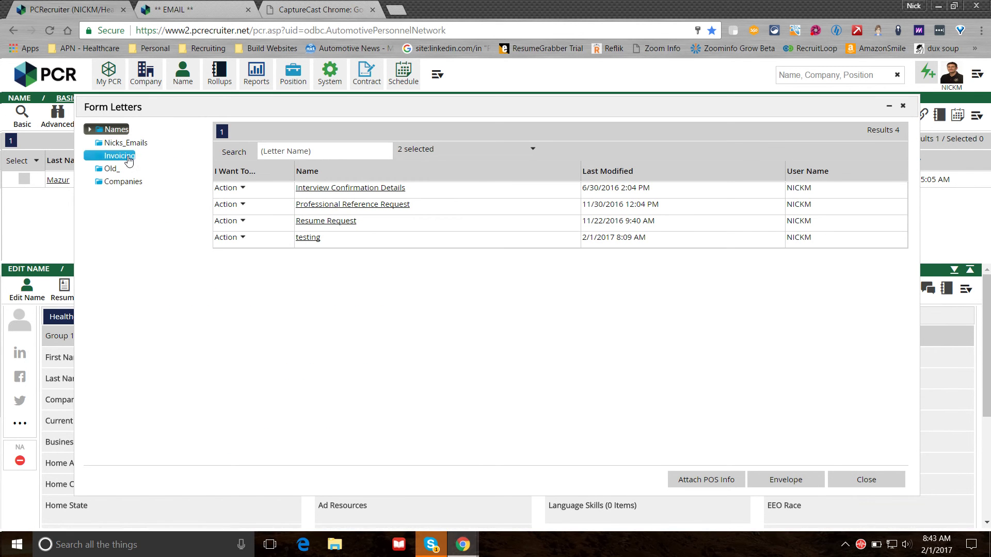
# Look through the form letter folders, including Invoicing, Old_ and Companies, and return to the Names folder.
pyautogui.click(123, 144)
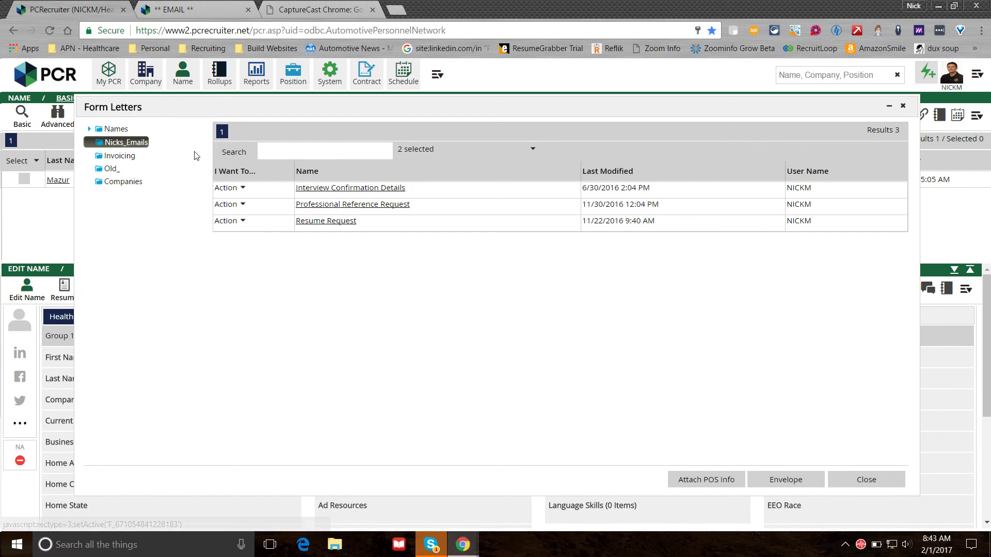
pyautogui.click(119, 156)
pyautogui.click(112, 170)
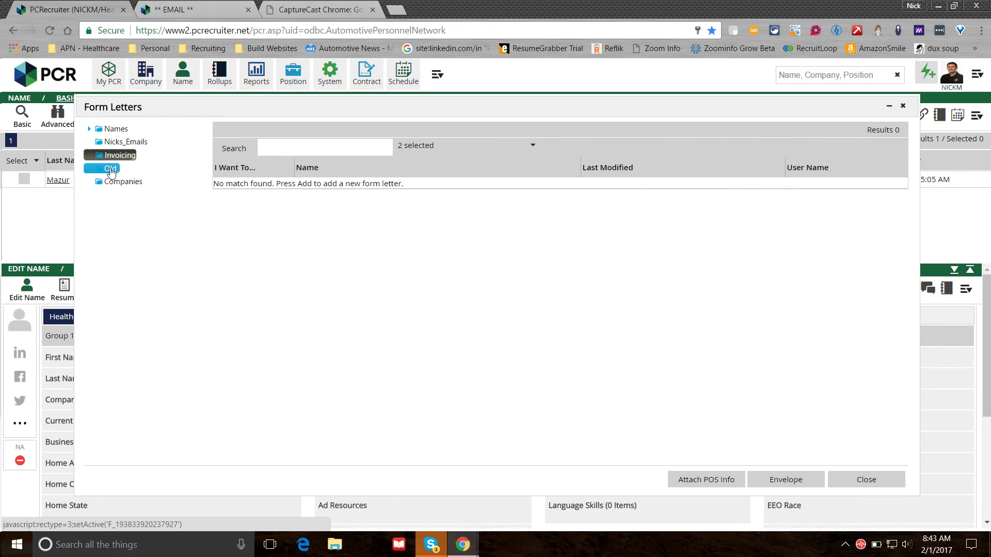
pyautogui.click(119, 183)
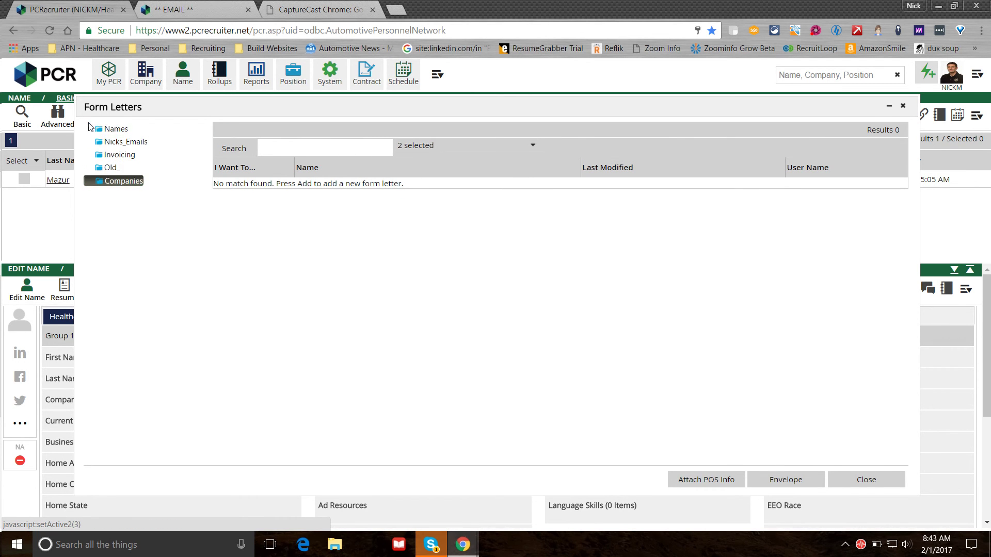
pyautogui.click(116, 129)
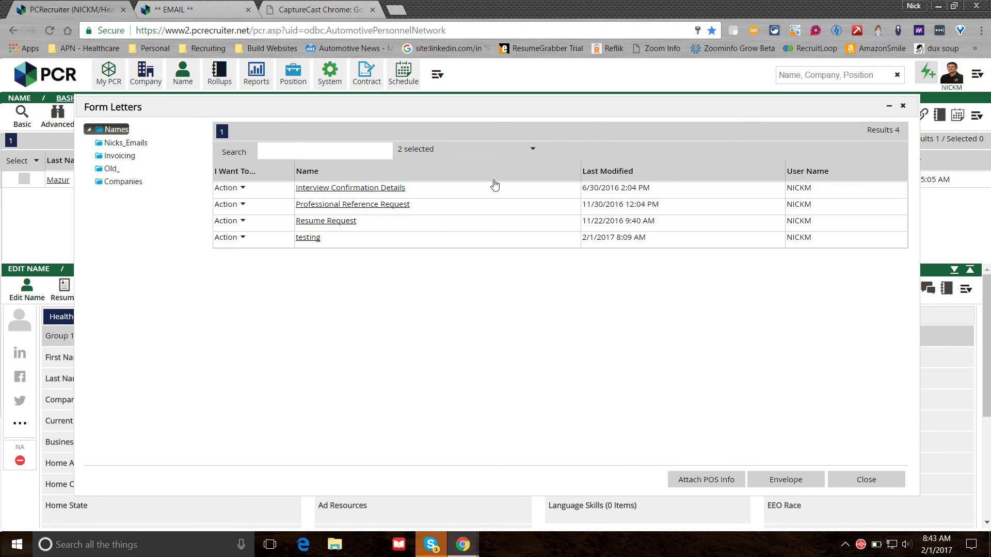
pyautogui.click(134, 146)
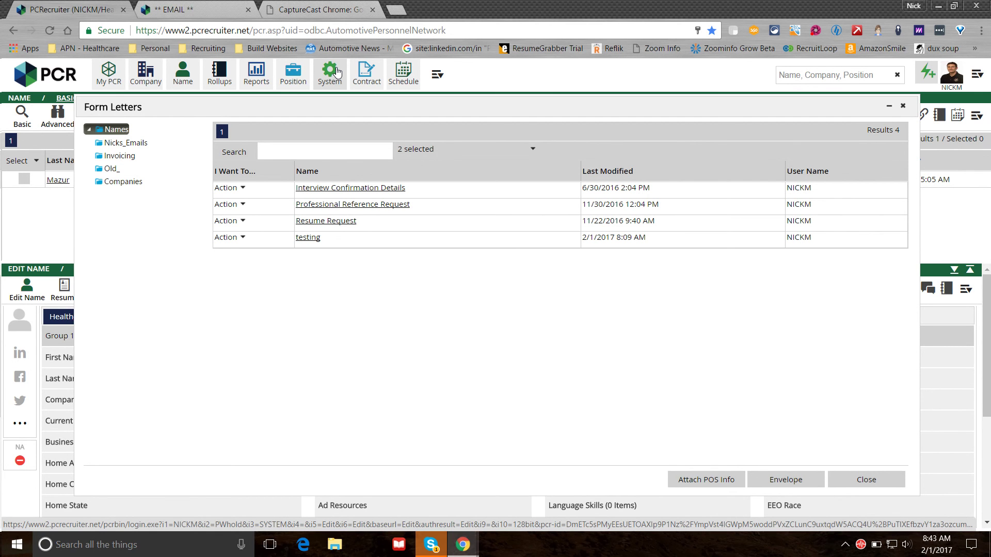
# Start an email to the contact from the "Interview Confirmation Details" form letter.
pyautogui.click(233, 191)
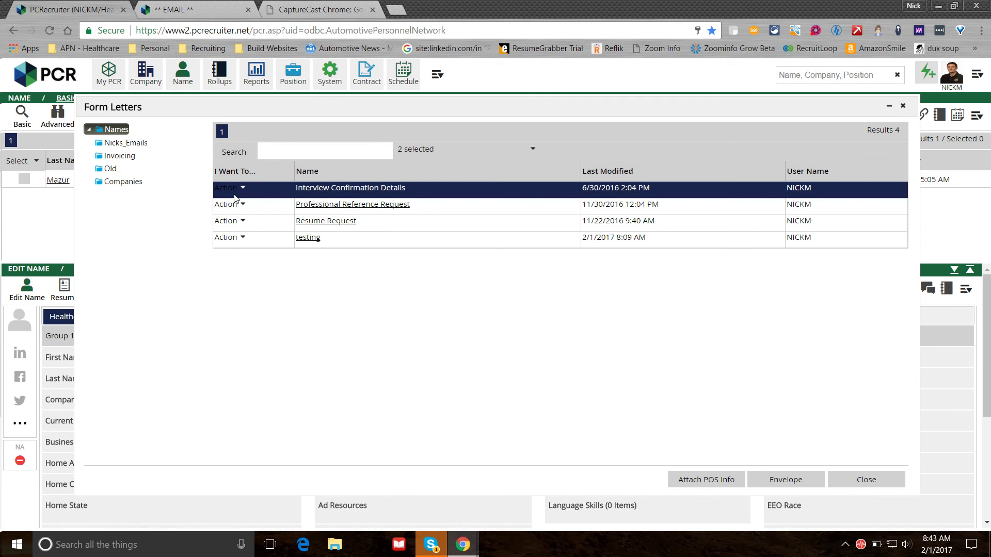
pyautogui.click(235, 191)
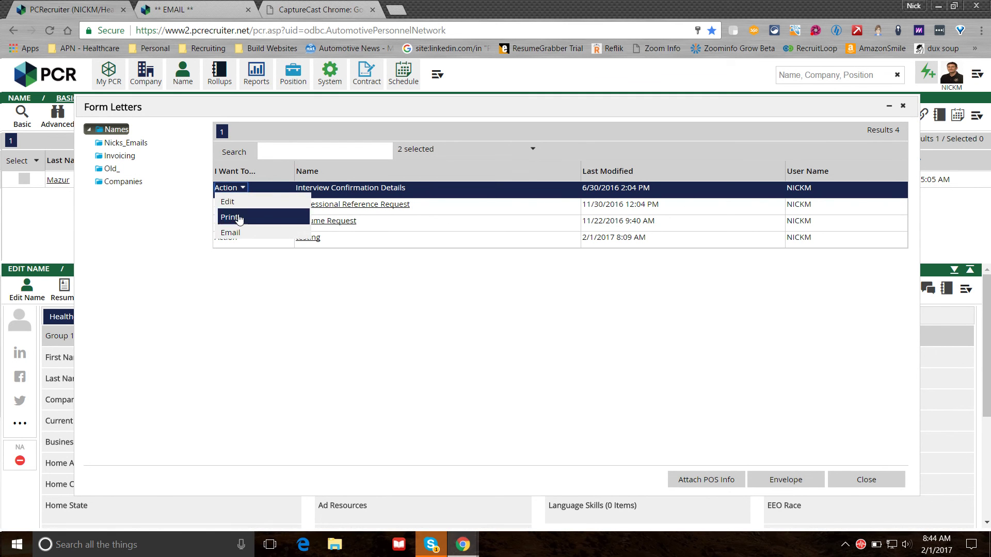
pyautogui.click(239, 234)
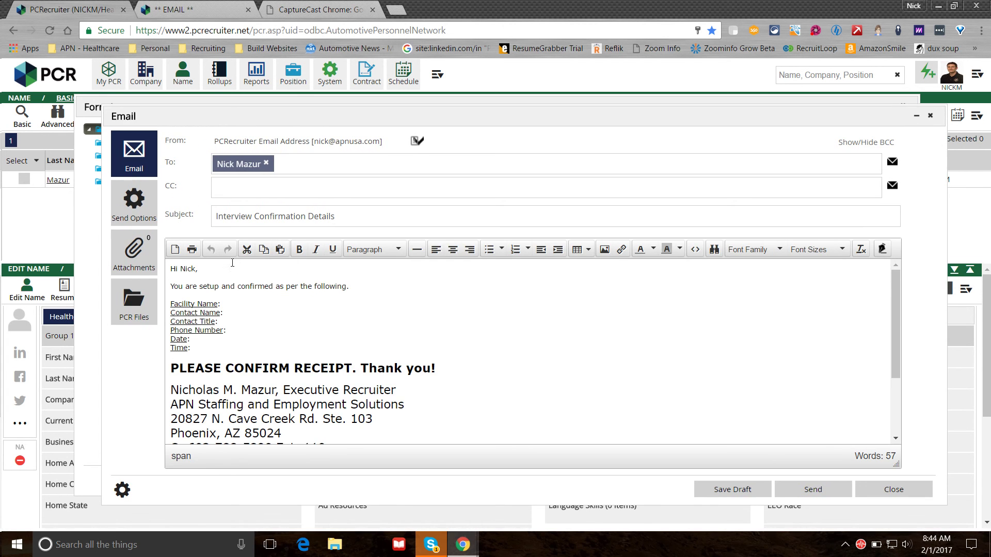
# Review the blank interview fields in the email body, from Facility Name through Date and Time.
pyautogui.moveTo(231, 304); pyautogui.dragTo(237, 340)
pyautogui.click(237, 340)
pyautogui.moveTo(248, 349); pyautogui.dragTo(233, 329)
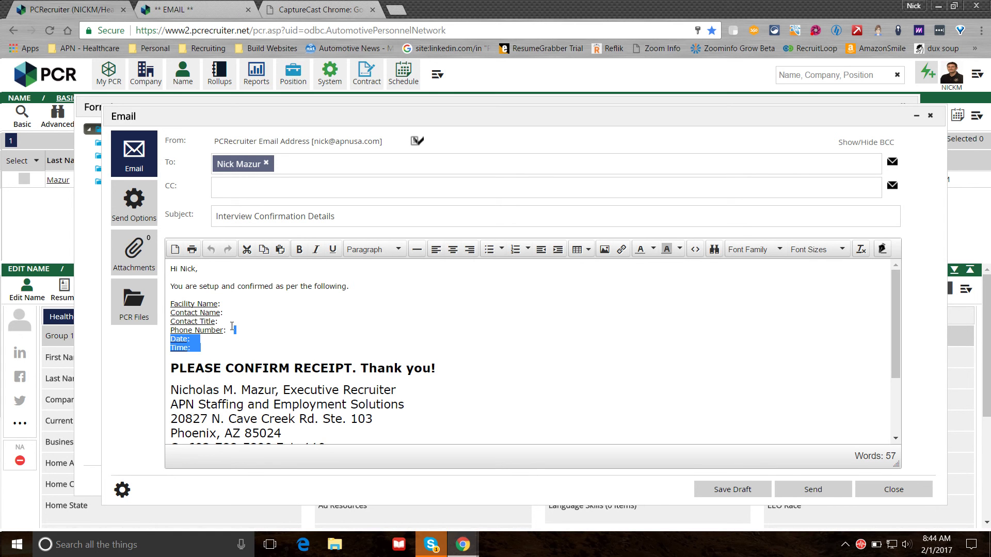
pyautogui.click(232, 328)
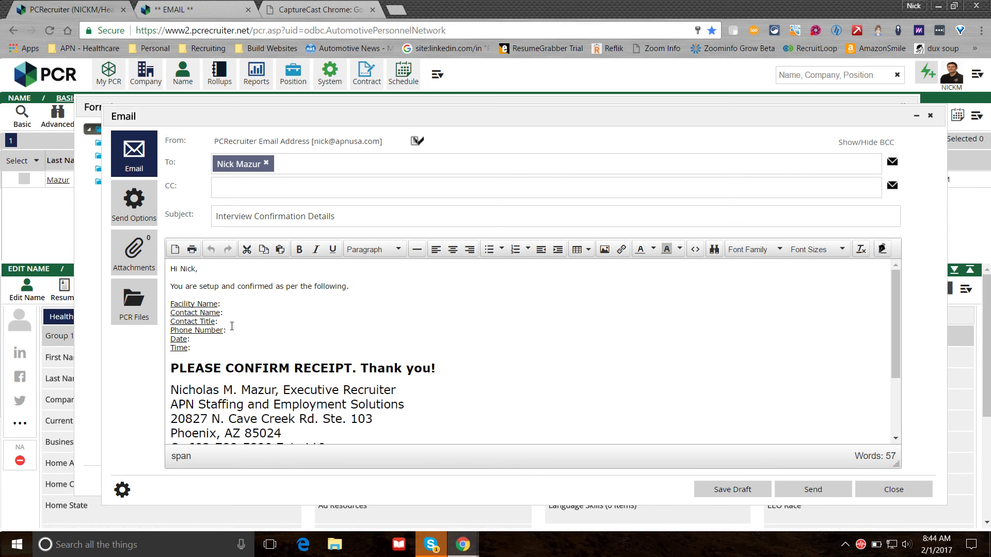
pyautogui.click(236, 335)
pyautogui.click(816, 30)
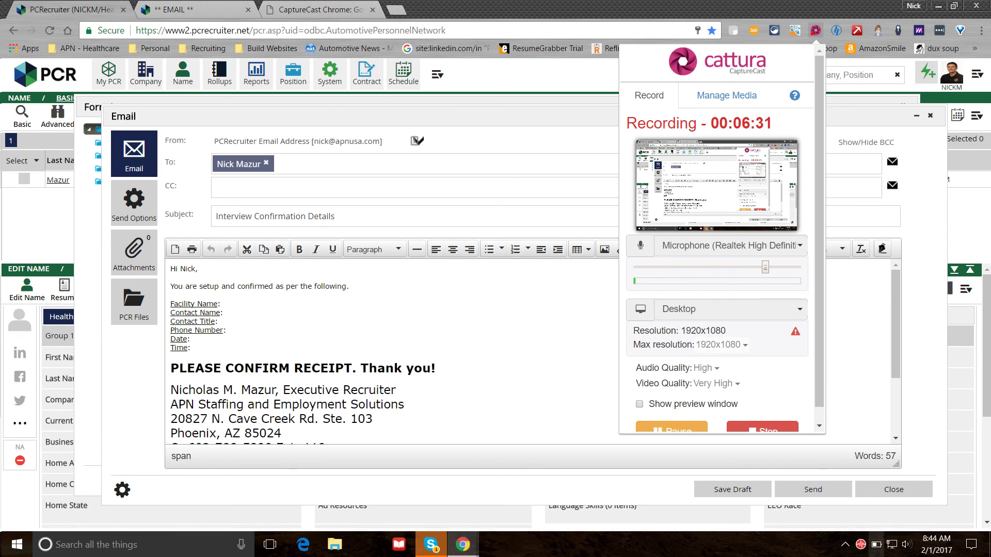